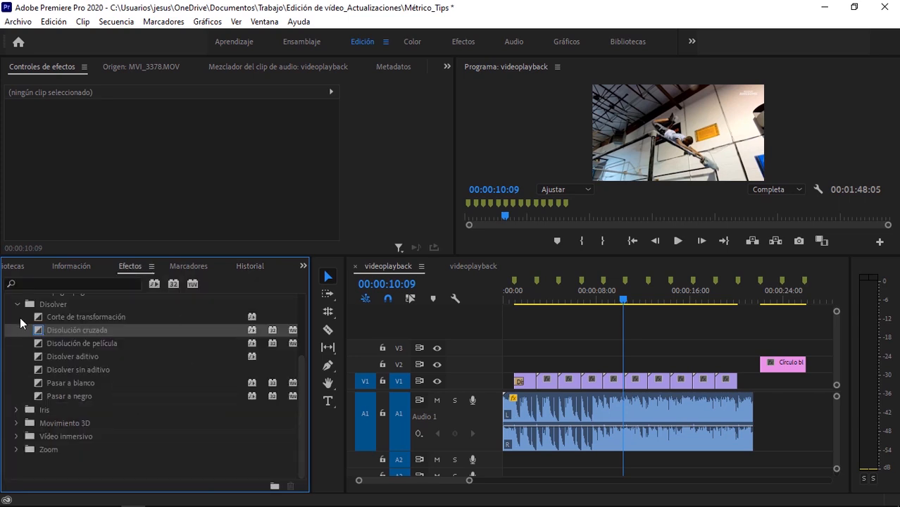
Step: Find the Corte de transformación transition in the Disolver video transitions and select it
click(18, 305)
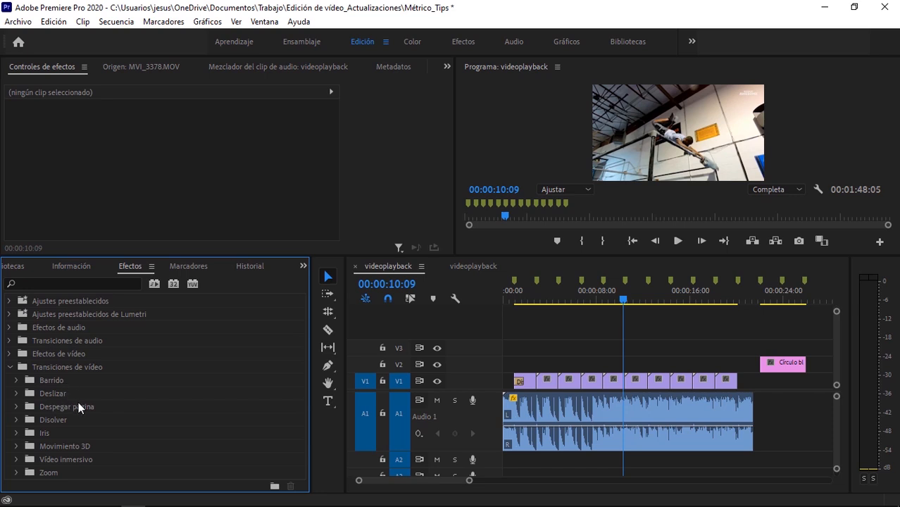
click(16, 420)
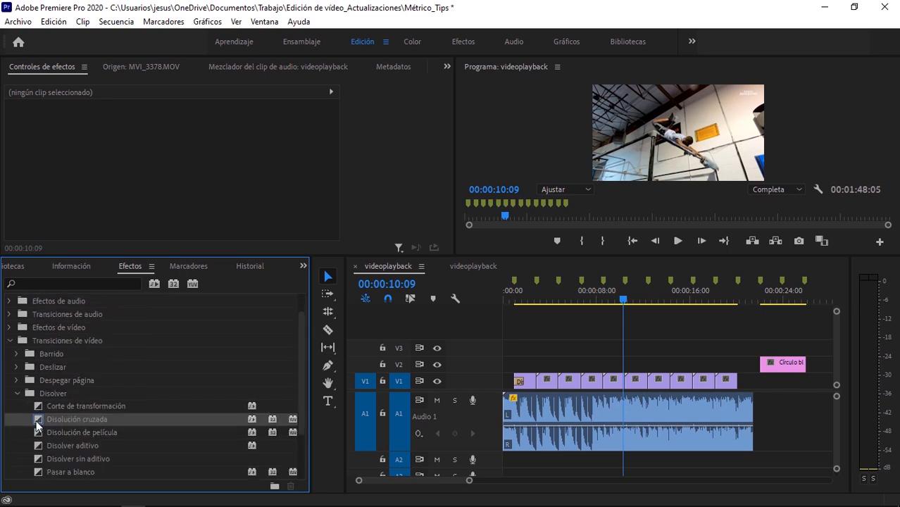
click(82, 389)
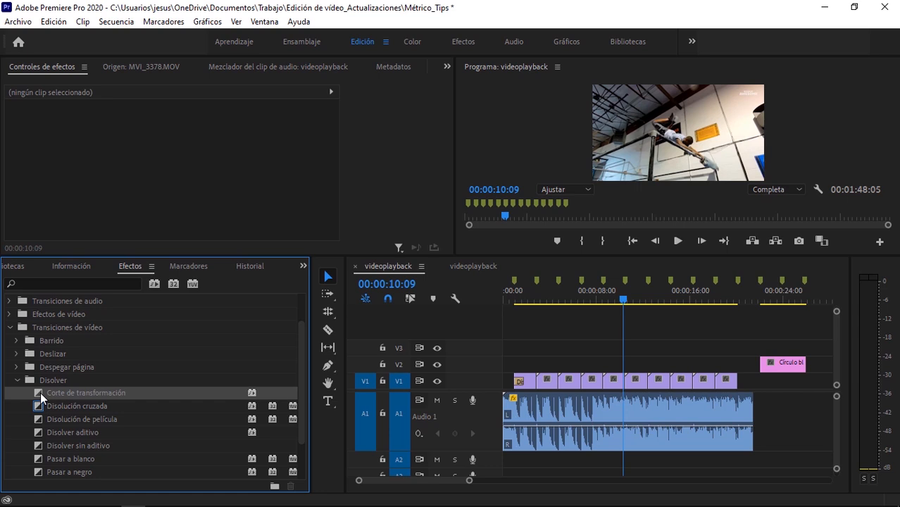
Step: Play the timeline across the cut between the two MVI_3378.MOV clips, starting from 00:00:57:11
drag(422, 484, 446, 486)
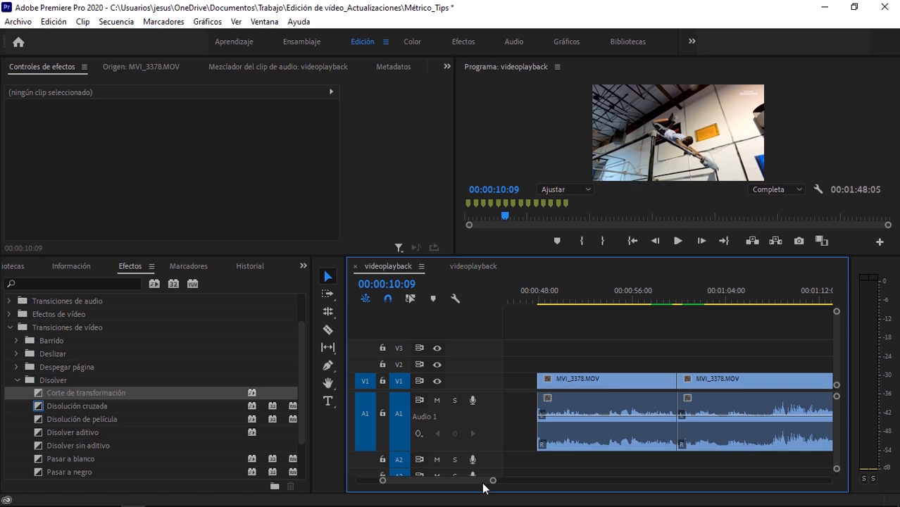
click(678, 295)
click(648, 292)
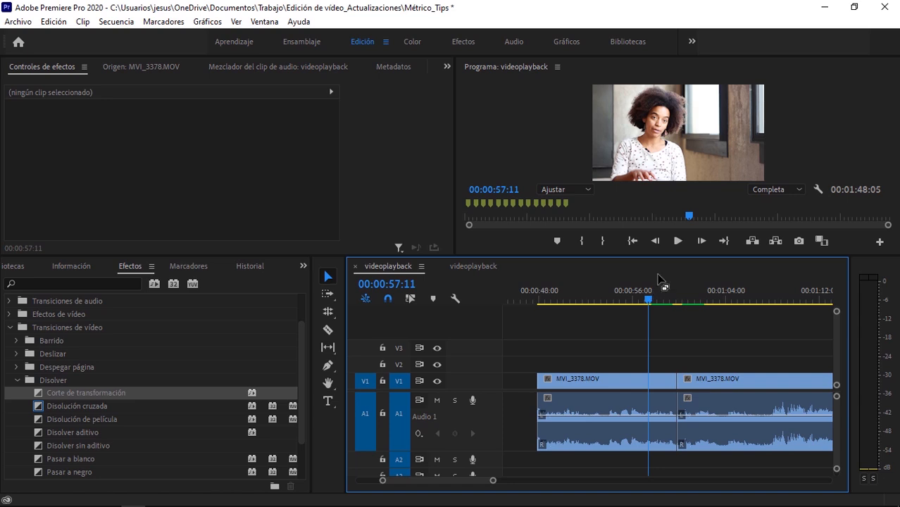
click(677, 242)
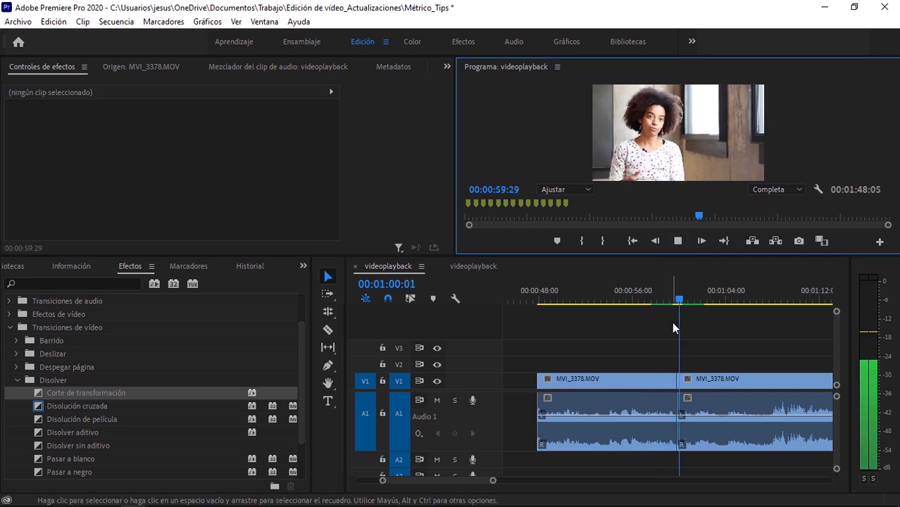
click(673, 244)
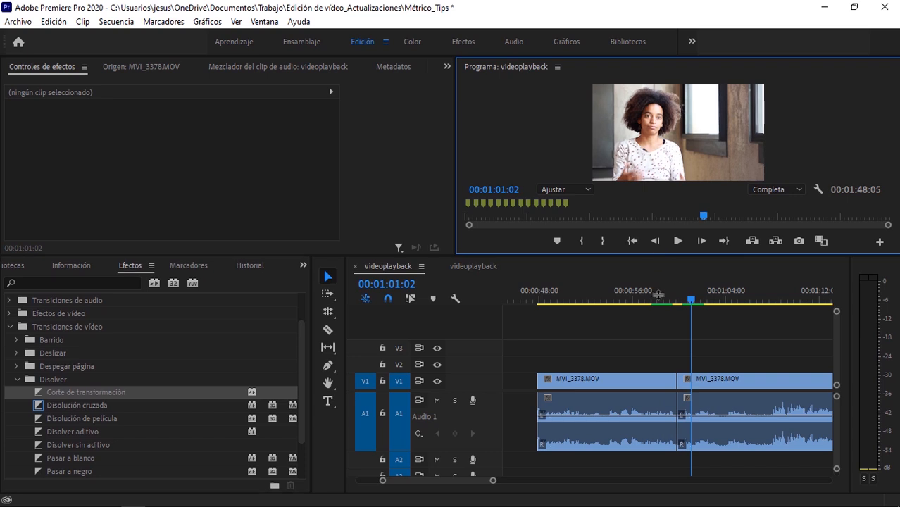
Step: Enlarge the program preview and replay the cut between the interview clips from 00:00:58:06
drag(659, 254, 662, 293)
click(659, 338)
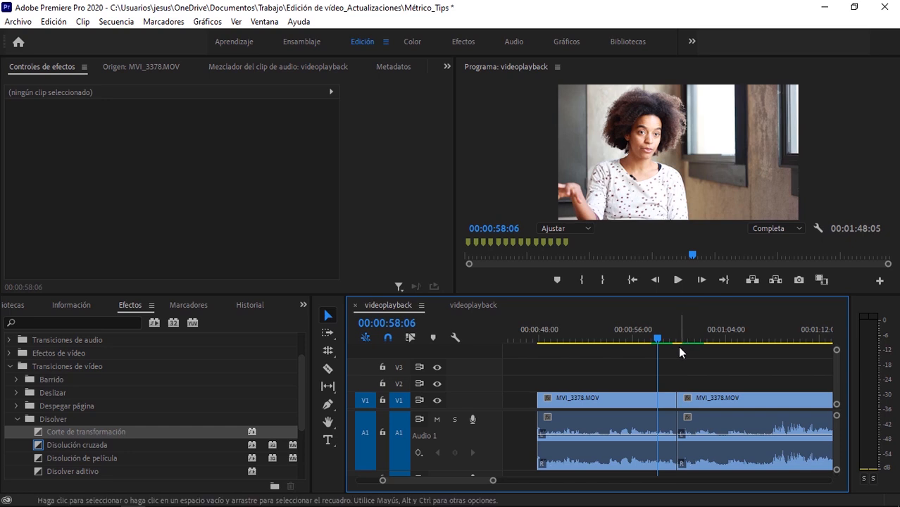
key(space)
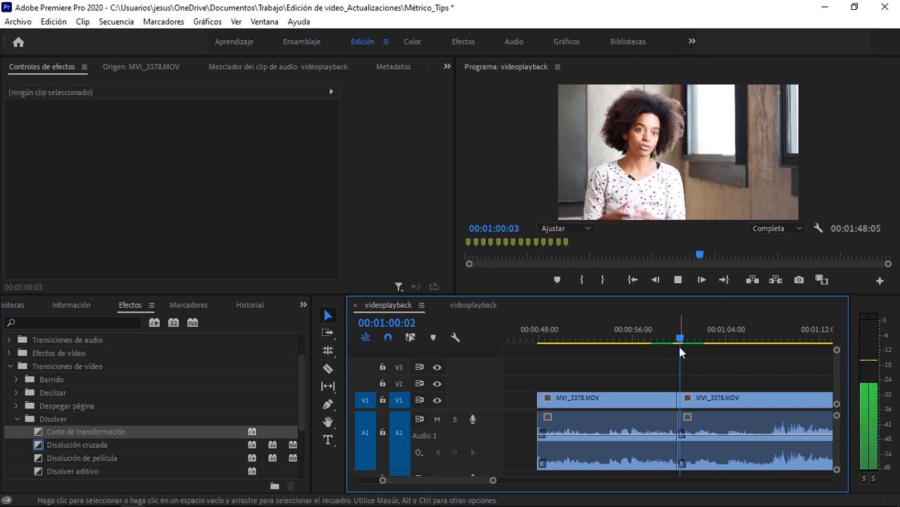
key(space)
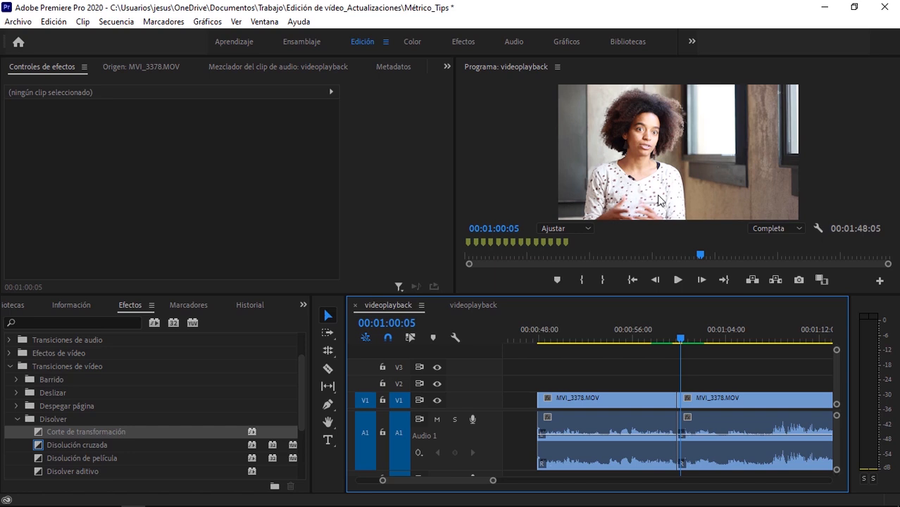
Step: Examine the jump between the two MVI_3378.MOV clips up close, comparing frames around the cut and replaying it from 00:00:59:16
drag(493, 481, 450, 484)
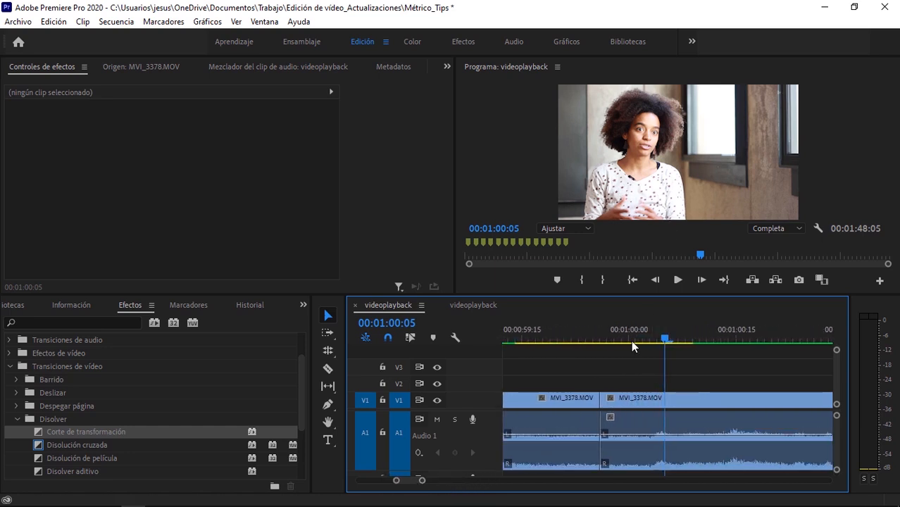
click(596, 338)
click(600, 337)
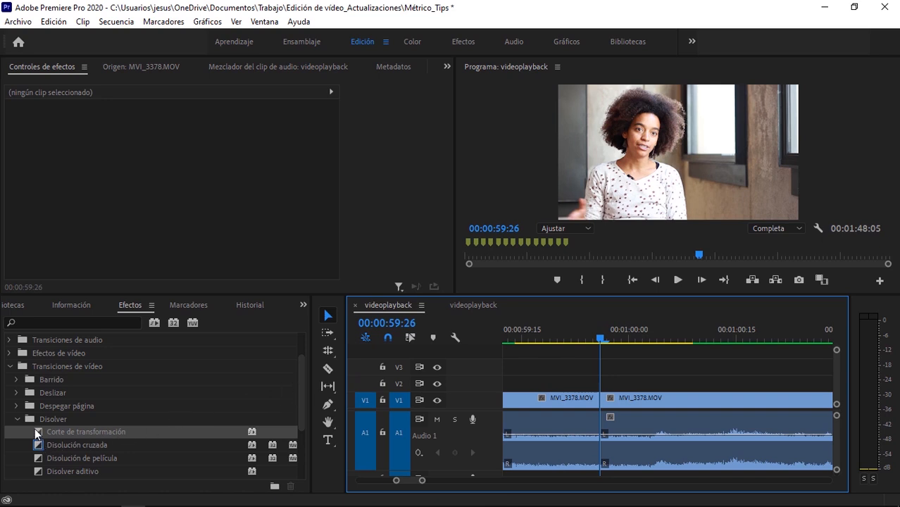
click(588, 337)
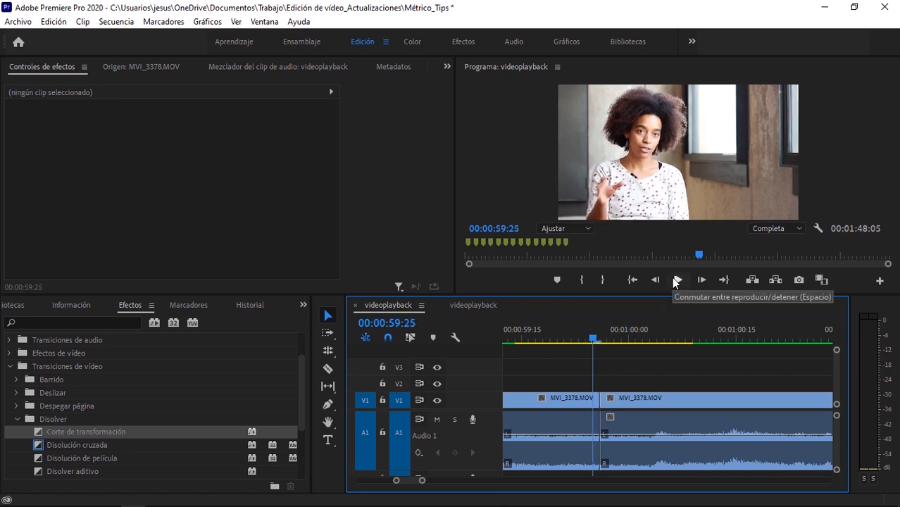
click(676, 280)
click(676, 279)
click(527, 333)
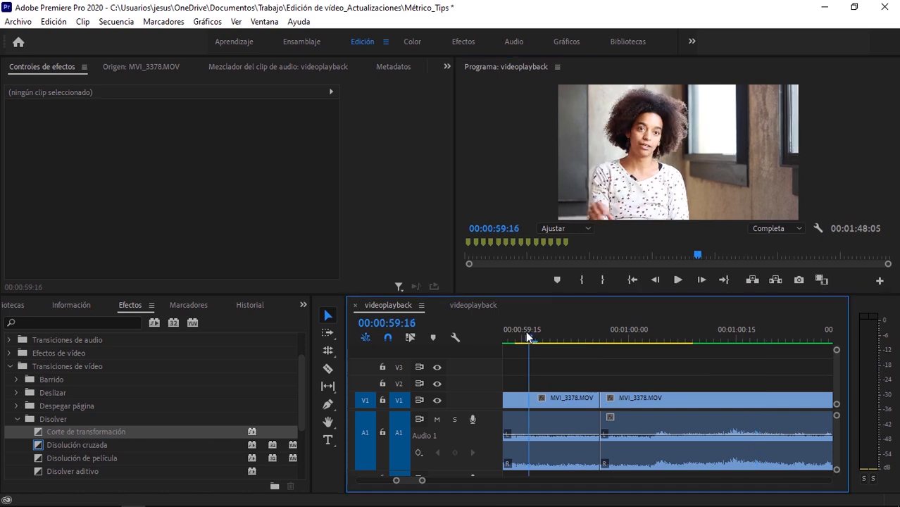
click(677, 279)
click(678, 280)
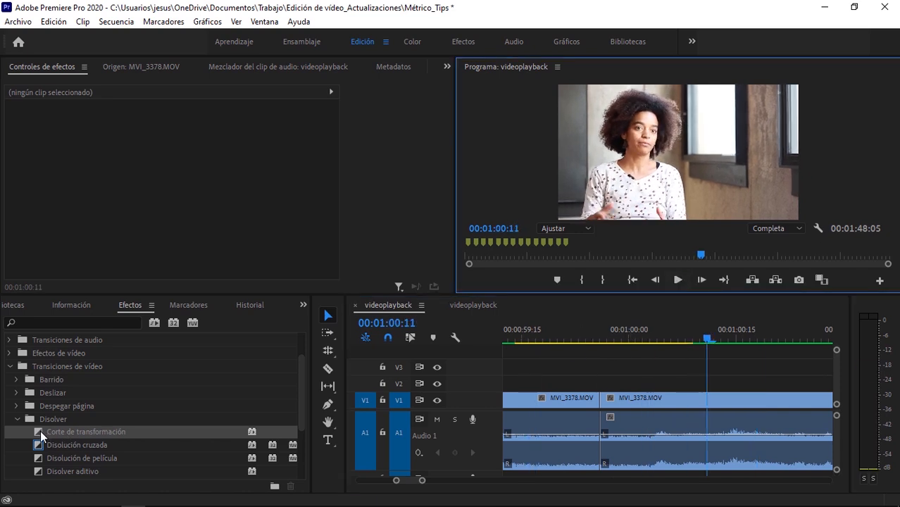
Step: Apply the Corte de transformación transition to the cut between the two MVI_3378.MOV clips and save the project
drag(36, 432, 606, 407)
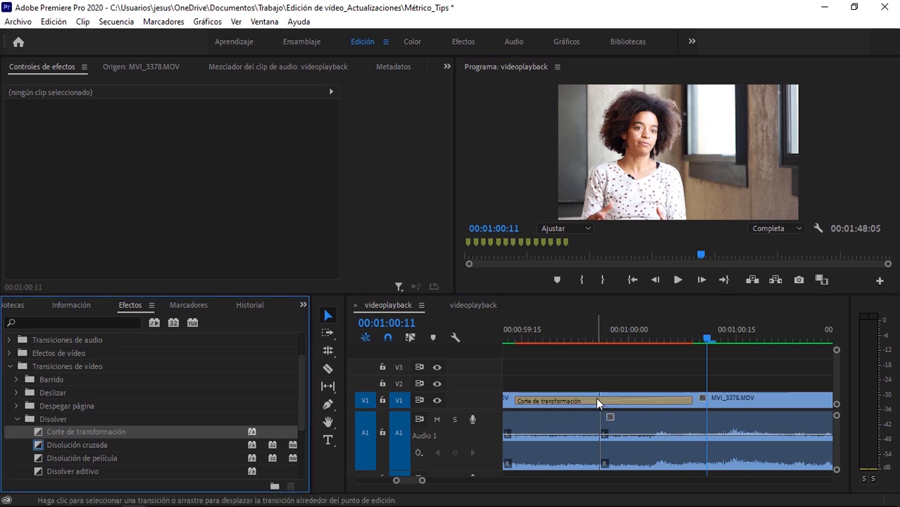
click(596, 332)
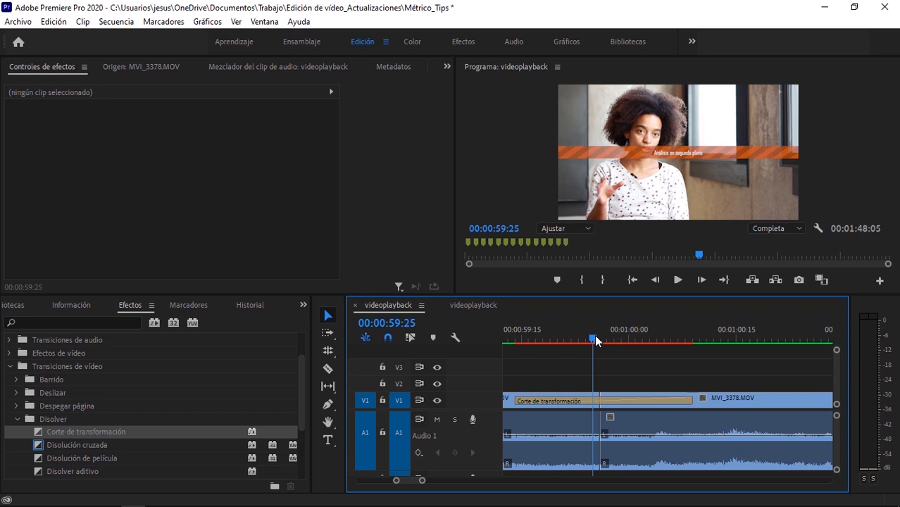
key(ctrl+s)
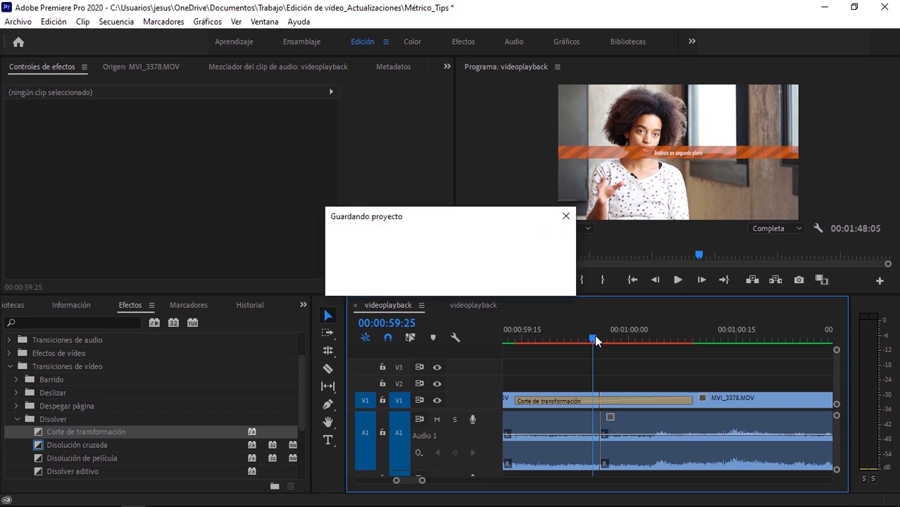
Step: Enlarge the program preview further and play the Corte de transformación transition from 00:00:59:01
key(minus)
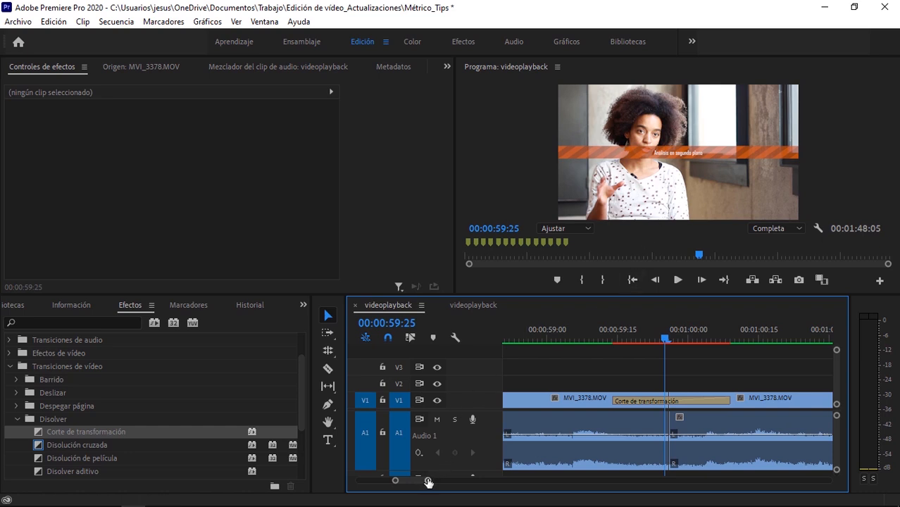
drag(428, 482, 425, 484)
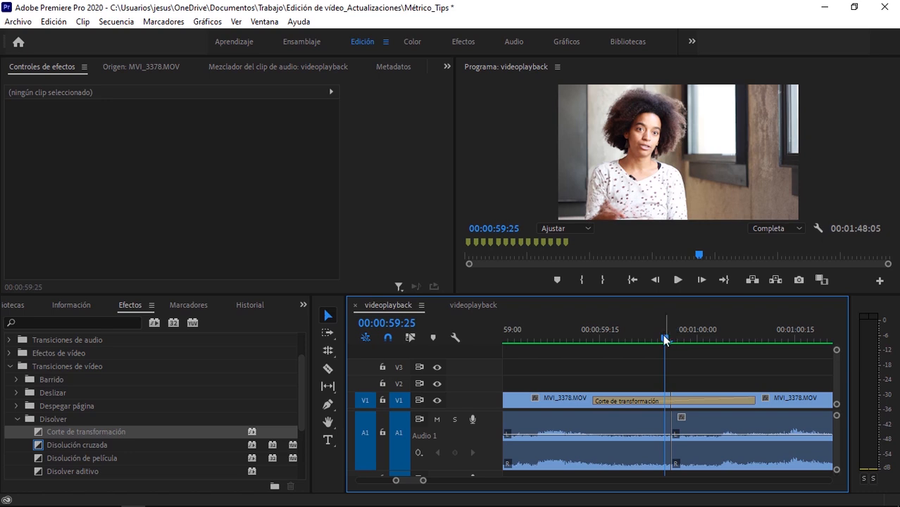
drag(664, 339, 556, 346)
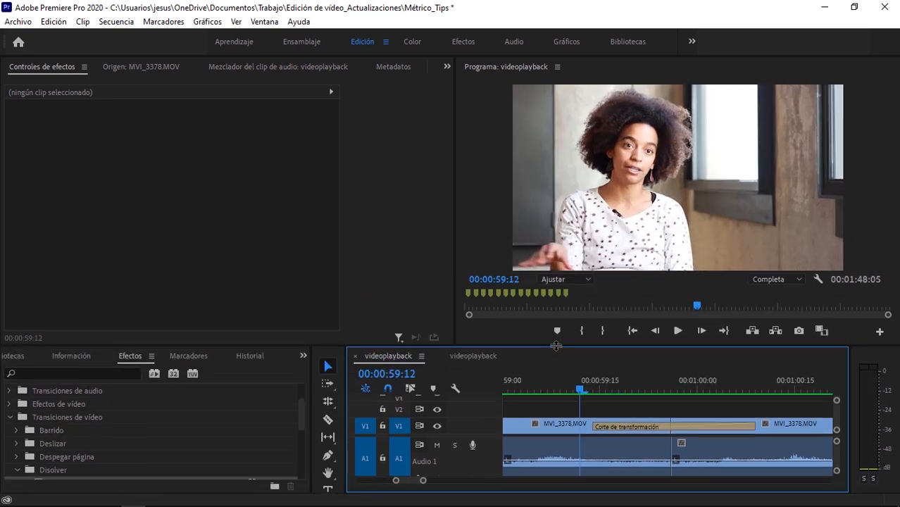
drag(579, 385, 507, 387)
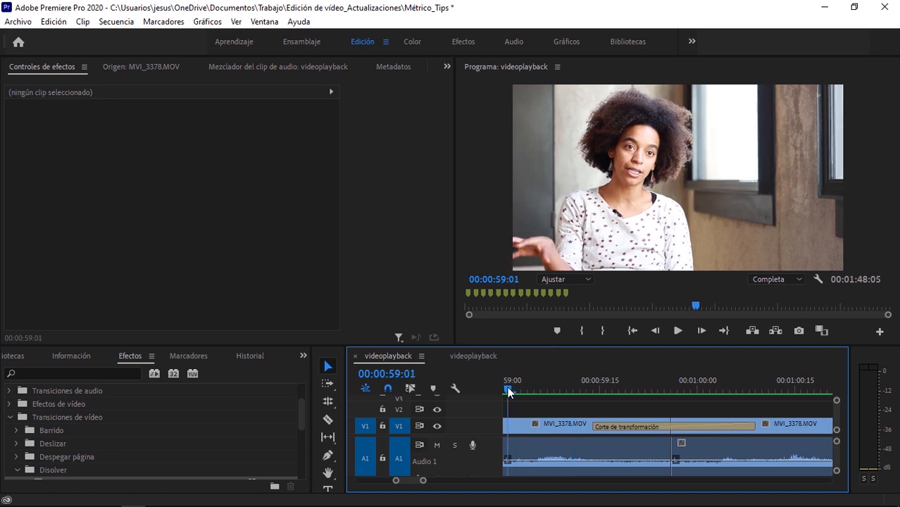
click(676, 330)
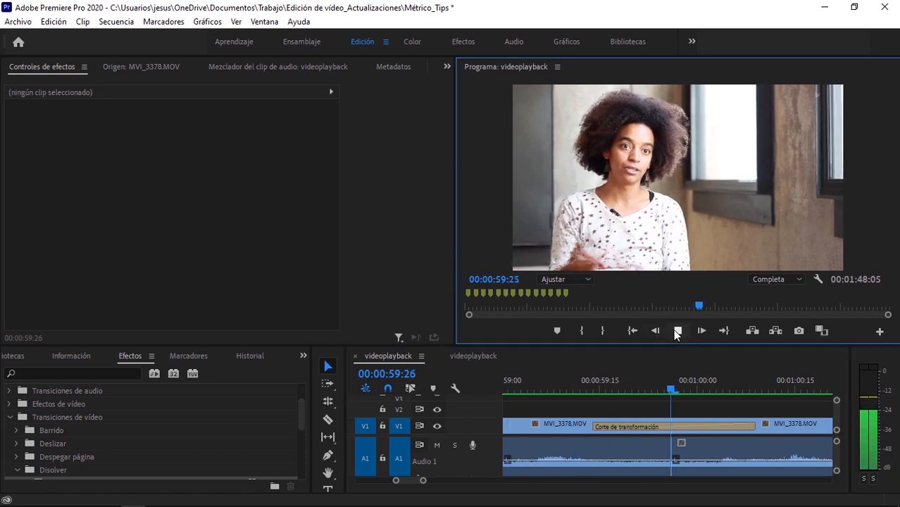
click(678, 331)
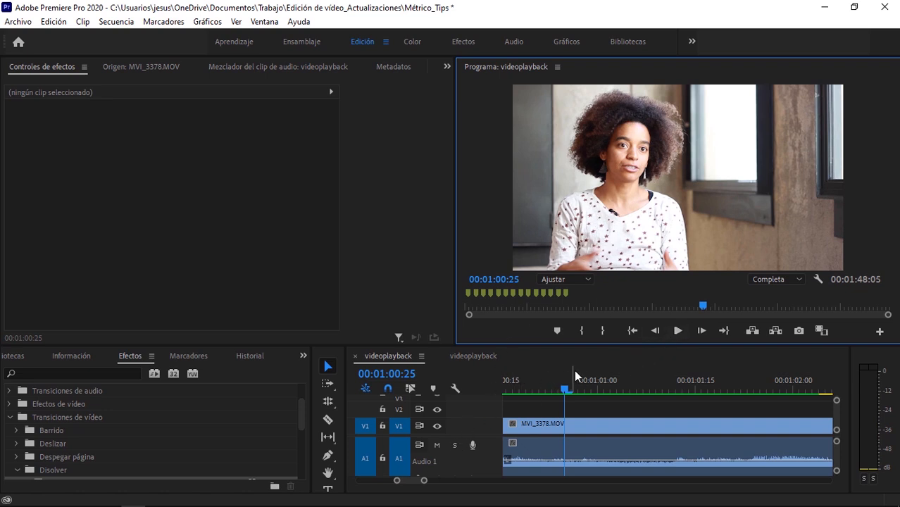
Step: Show a wider stretch of the timeline and replay the transition between the interview clips from well before it
drag(397, 482, 378, 486)
click(532, 382)
click(678, 333)
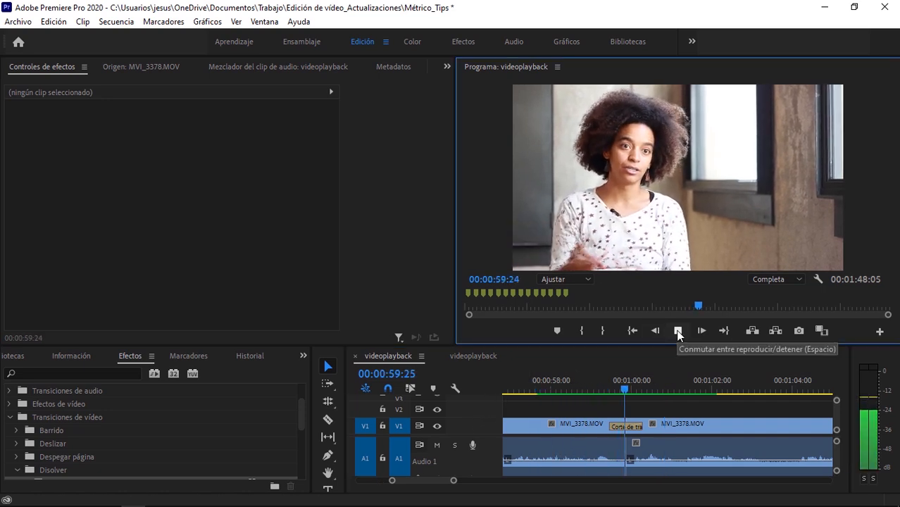
click(679, 330)
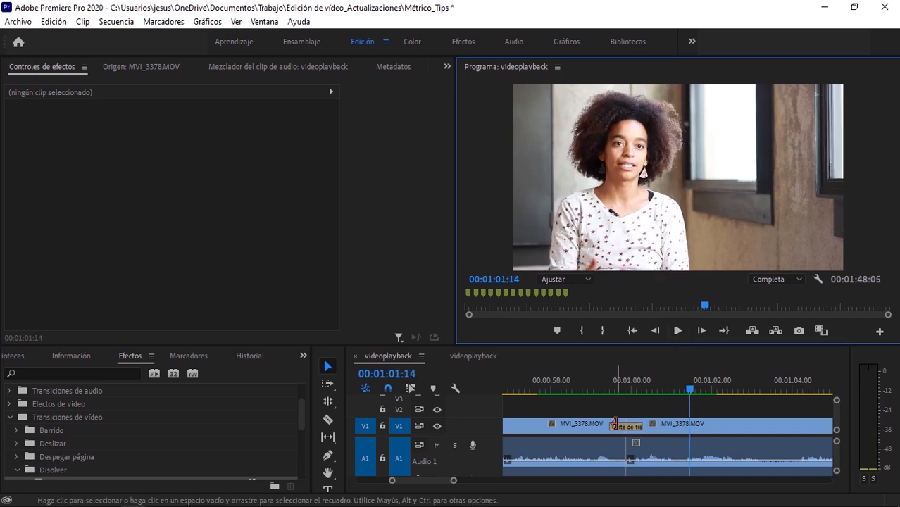
Step: Examine the transition frame by frame going forward, from its start at 00:00:59:15 to its end at 00:01:00:09
drag(629, 384, 616, 387)
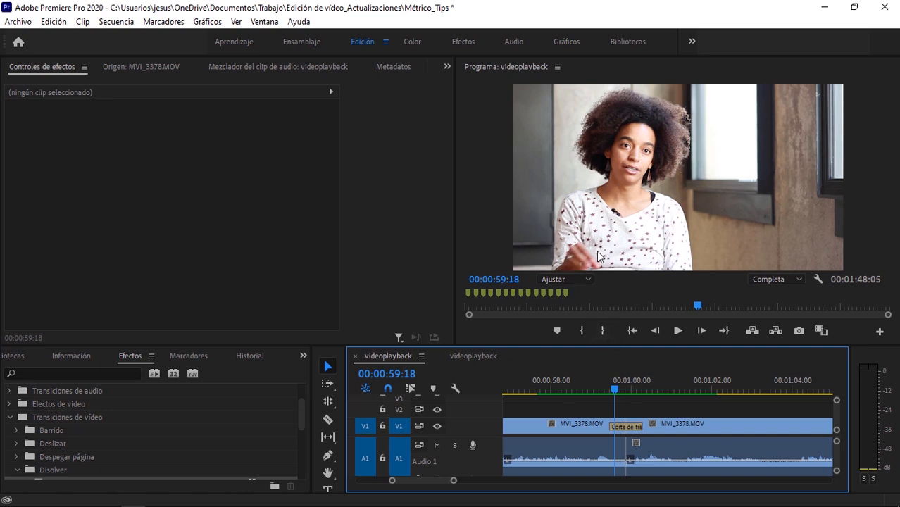
click(610, 386)
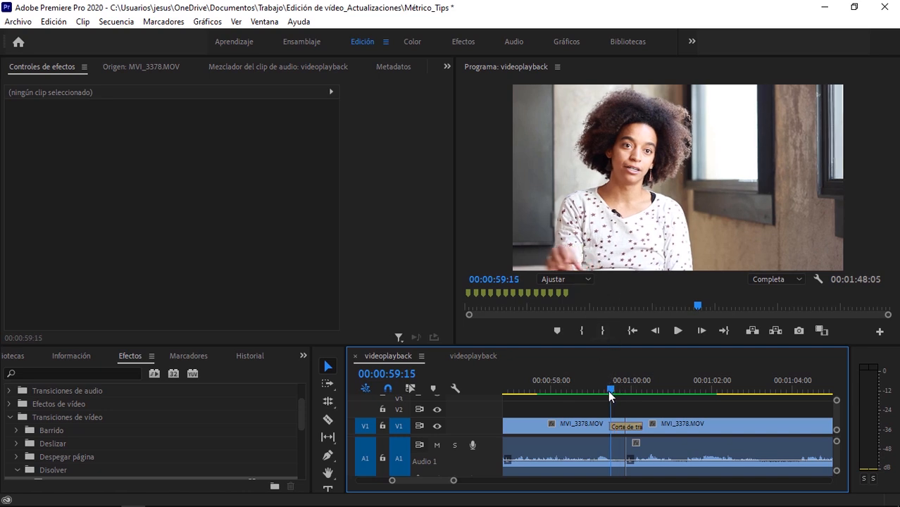
key(Right)
key(Right)
key(Right)
key(Right)
key(Right)
key(Right)
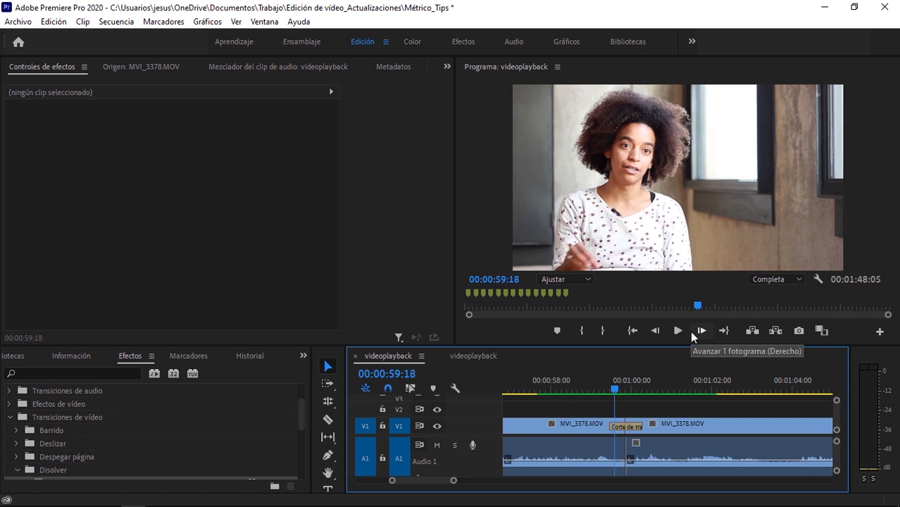
key(Right)
key(Right)
key(Right)
key(Right)
key(Right)
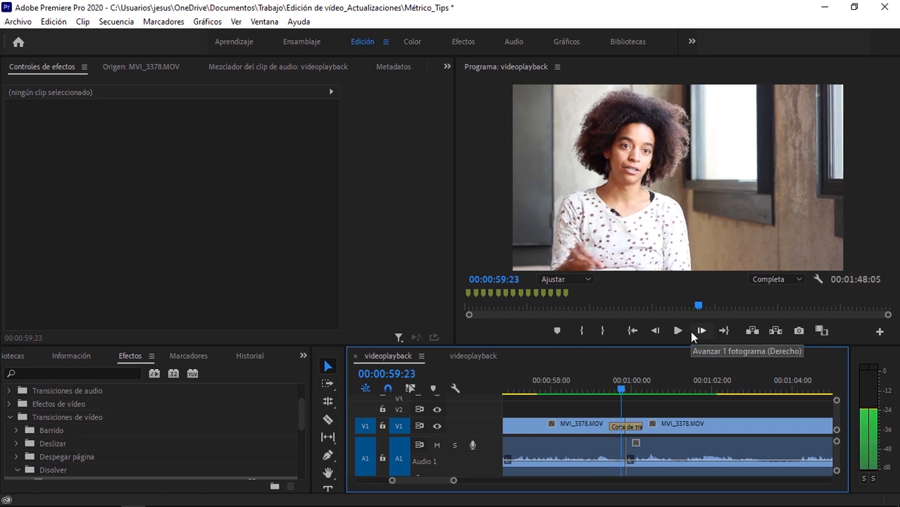
key(Right)
key(Right)
key(Right)
key(Right)
key(Right)
key(Right)
key(Right)
key(Right)
key(Right)
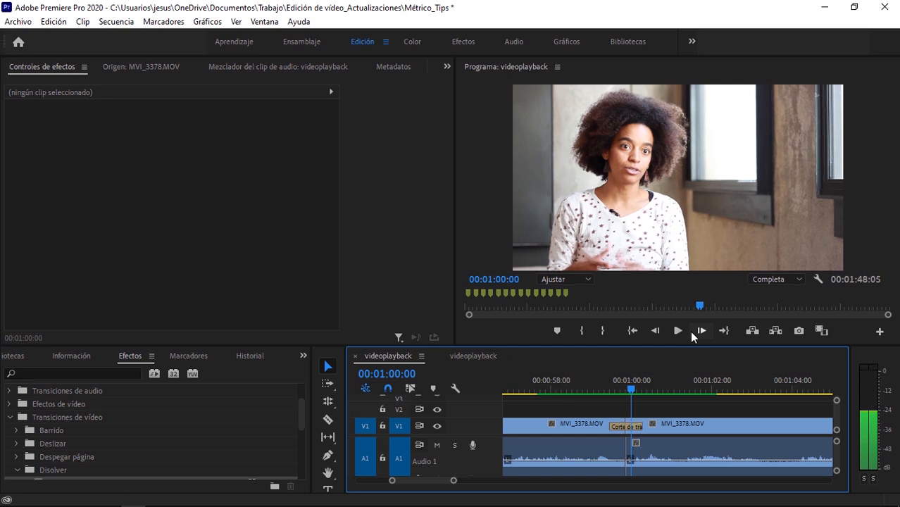
key(Right)
key(Right)
key(Right)
key(Right)
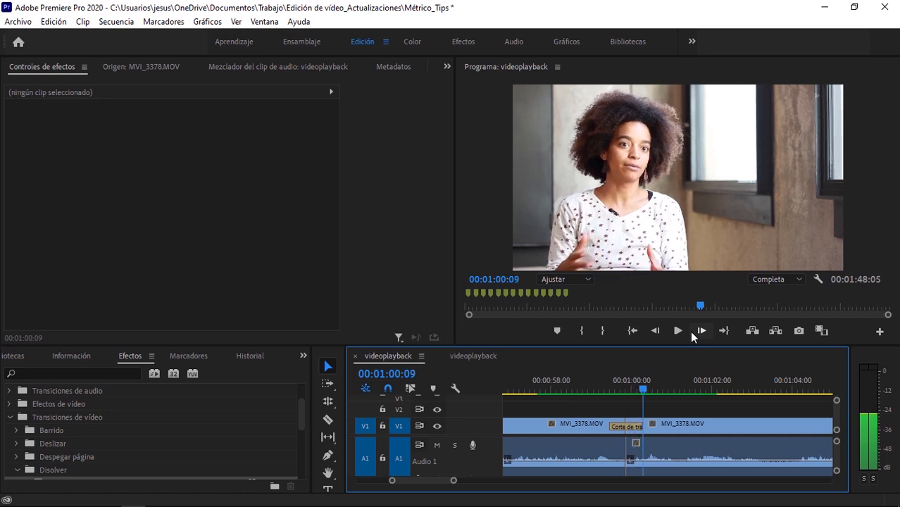
Step: Examine the transition frame by frame in reverse, back to its beginning
key(Left)
key(Left)
key(Left)
key(Left)
key(Left)
key(Left)
key(Left)
key(Left)
key(Left)
key(Left)
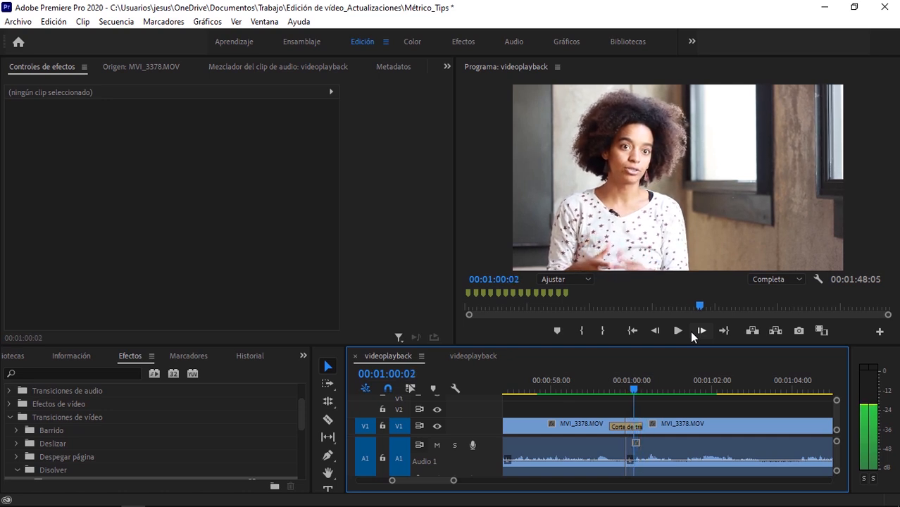
key(Left)
key(Left)
key(Left)
key(Left)
key(Left)
key(Left)
key(Left)
key(Left)
key(Left)
key(Left)
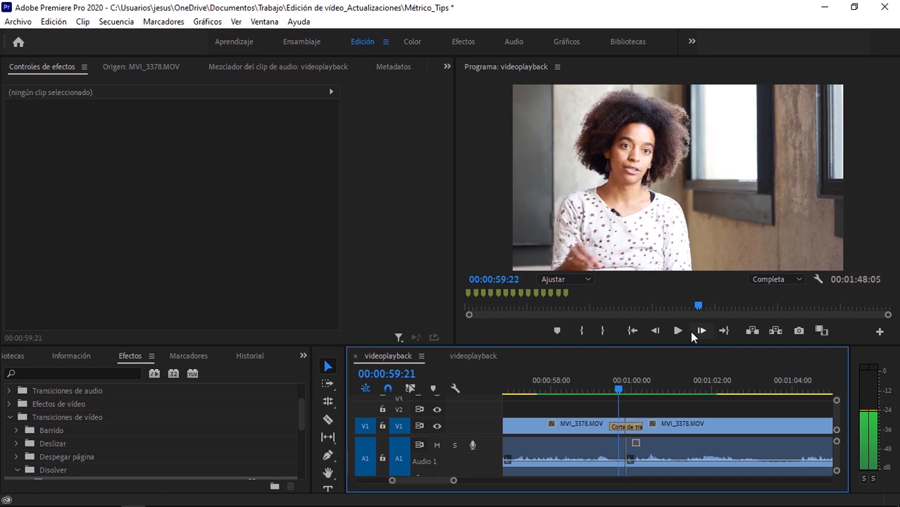
key(Left)
key(Left)
key(Left)
key(Left)
Step: Advance frame by frame through the transition again, continuing past its end to 00:01:00:17
key(Right)
key(Right)
key(Right)
key(Right)
key(Right)
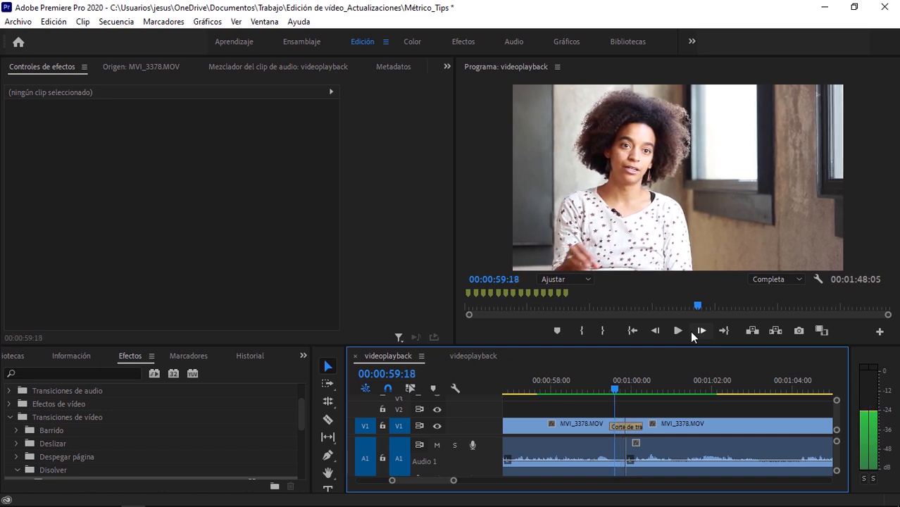
key(Right)
key(Right)
key(Right)
key(Right)
key(Right)
key(Right)
key(Right)
key(Right)
key(Right)
key(Right)
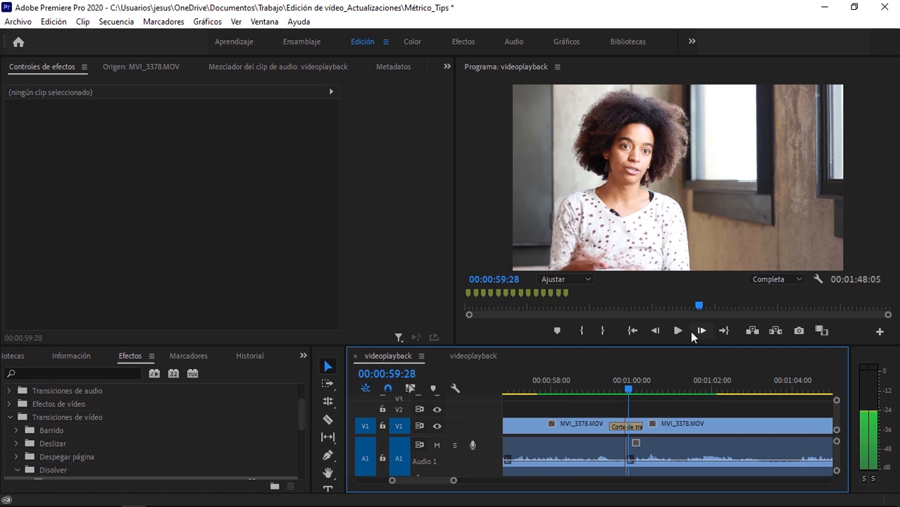
key(Right)
key(Right)
key(Right)
key(Right)
key(Right)
key(Right)
key(Right)
key(Right)
key(Right)
key(Right)
key(Right)
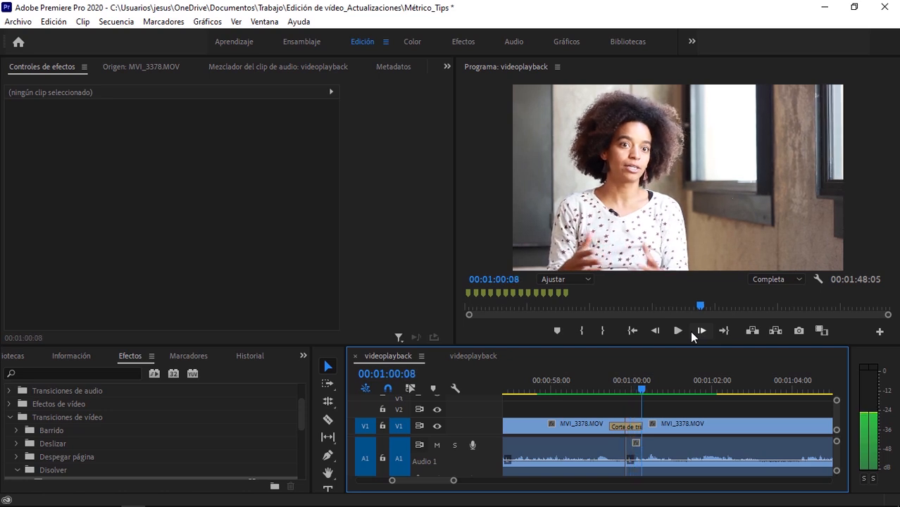
key(Right)
key(Right)
key(Right)
key(Right)
key(Right)
key(Right)
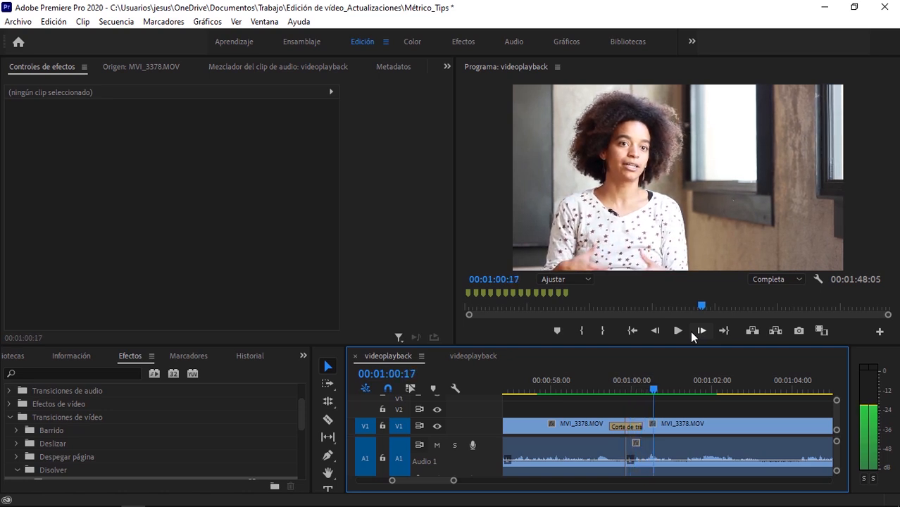